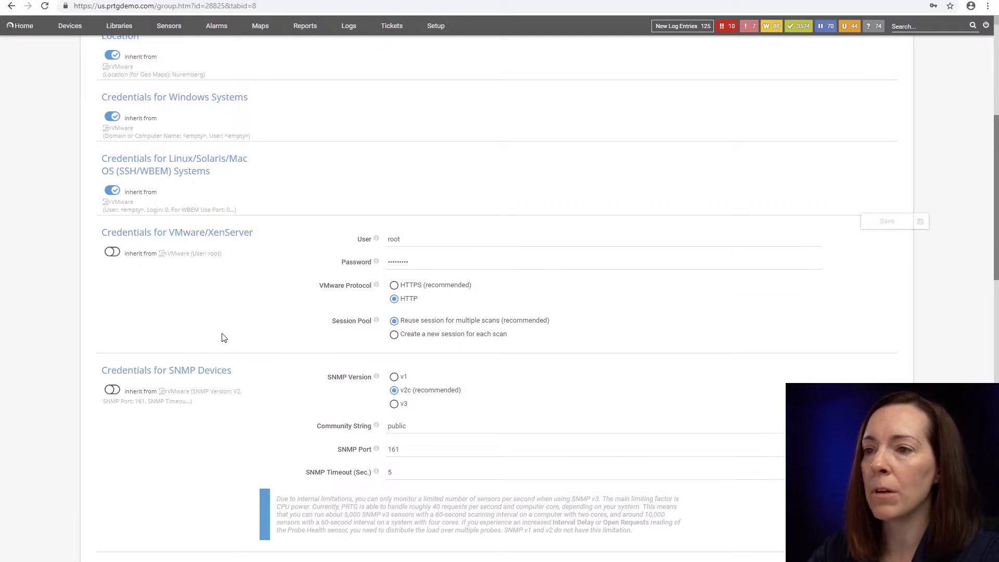
- Open the Host Performance sensor of the System device in the Host (SOAP) group under ESXi from the device tree
scroll(192, 293, up, 6)
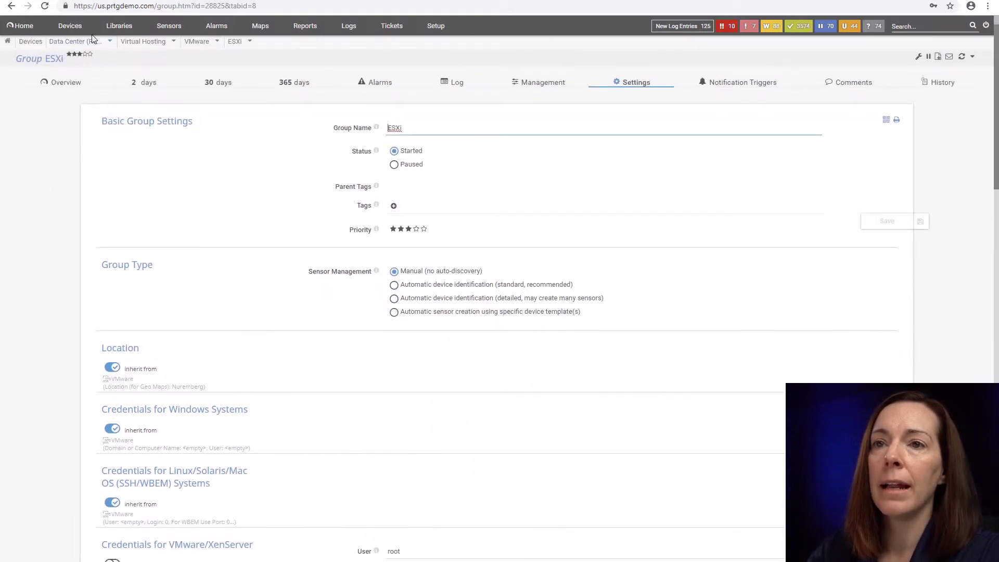
click(70, 26)
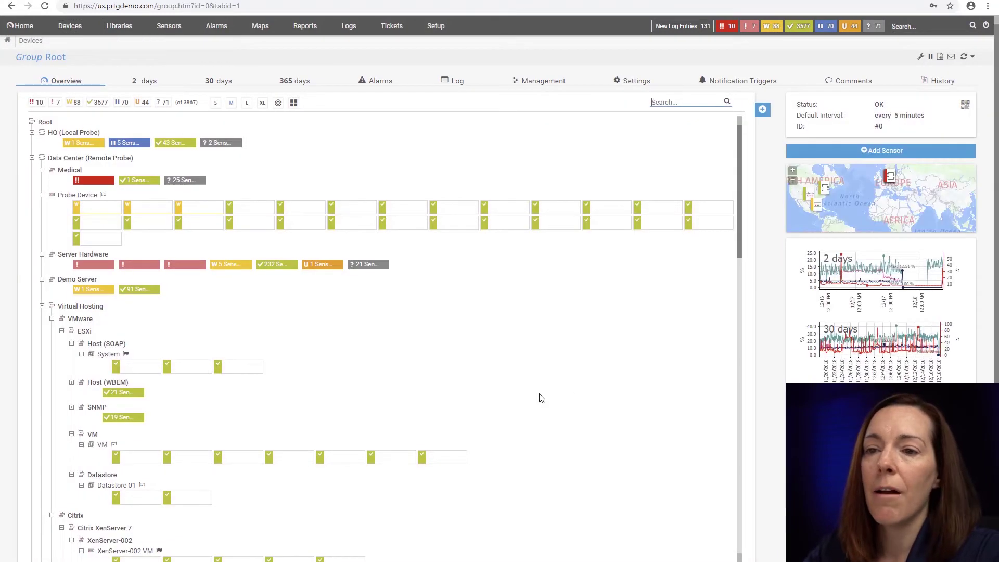
scroll(495, 373, down, 4)
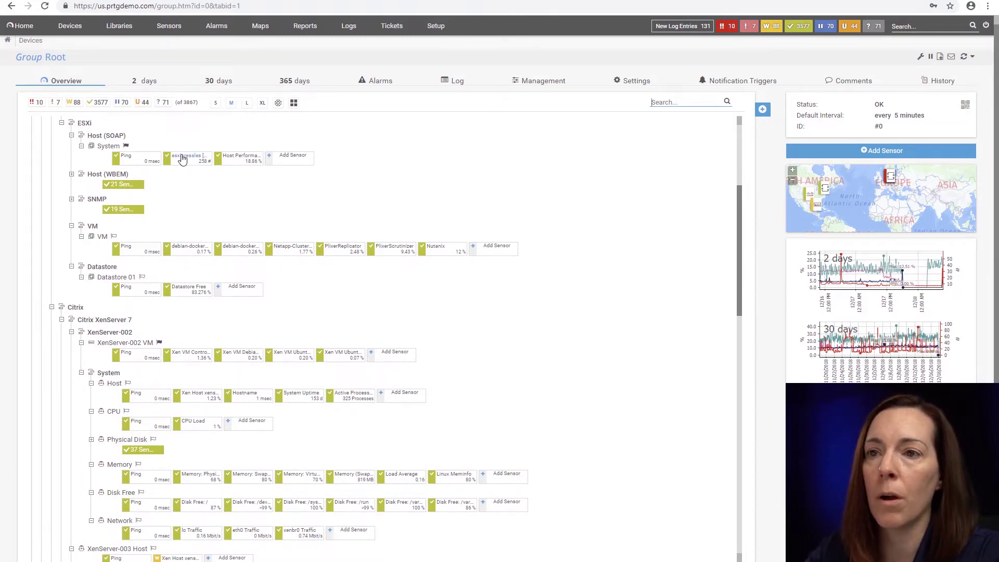
click(236, 159)
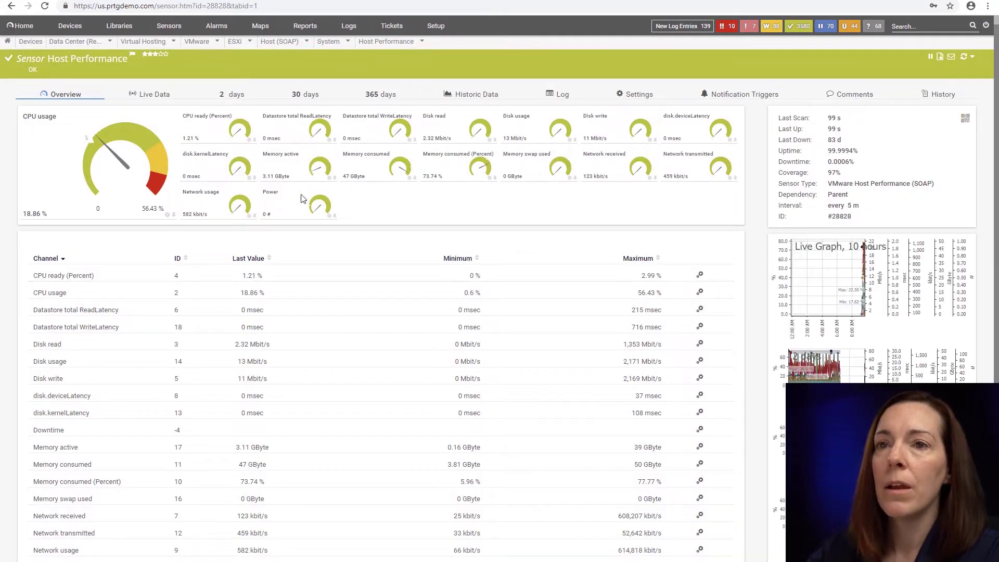
- Examine the Host Performance sensor's type, its full channel table and the CPU usage gauge
drag(831, 184, 937, 185)
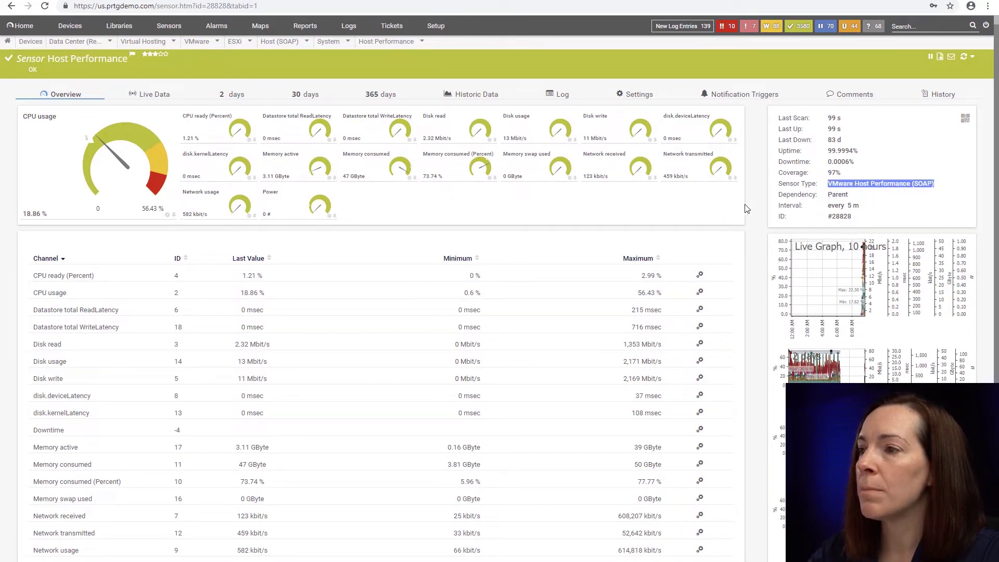
click(760, 200)
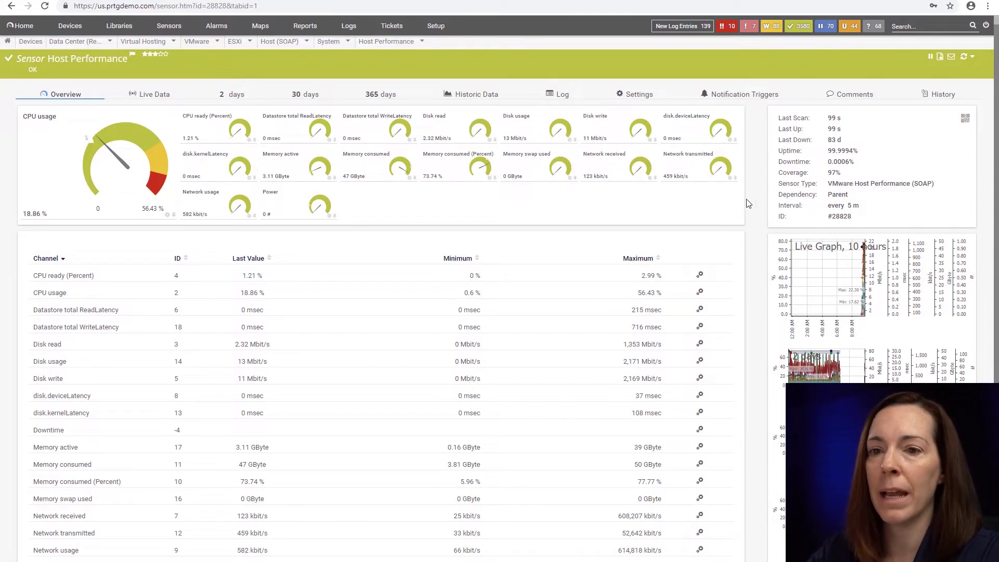
scroll(396, 293, down, 2)
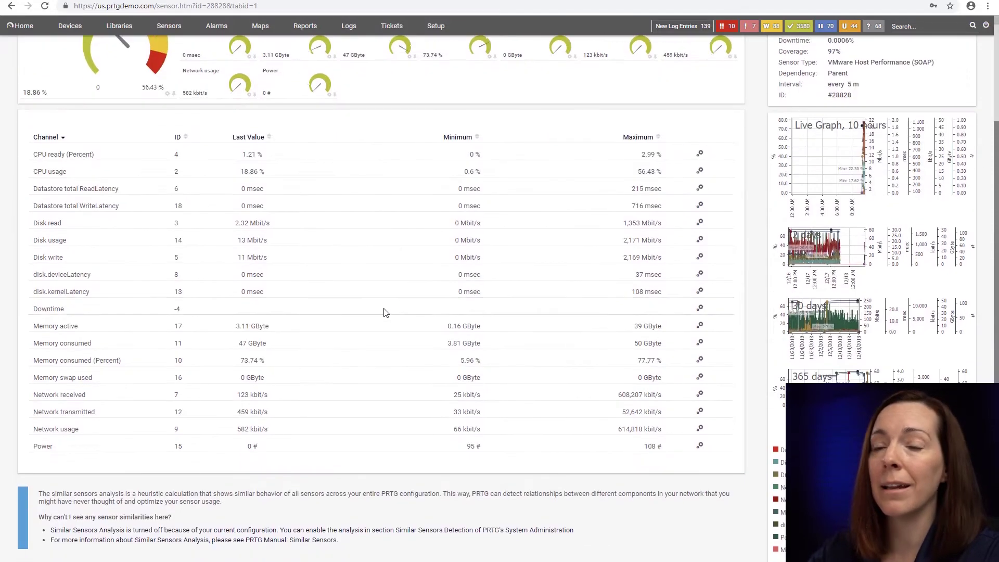
scroll(384, 312, up, 2)
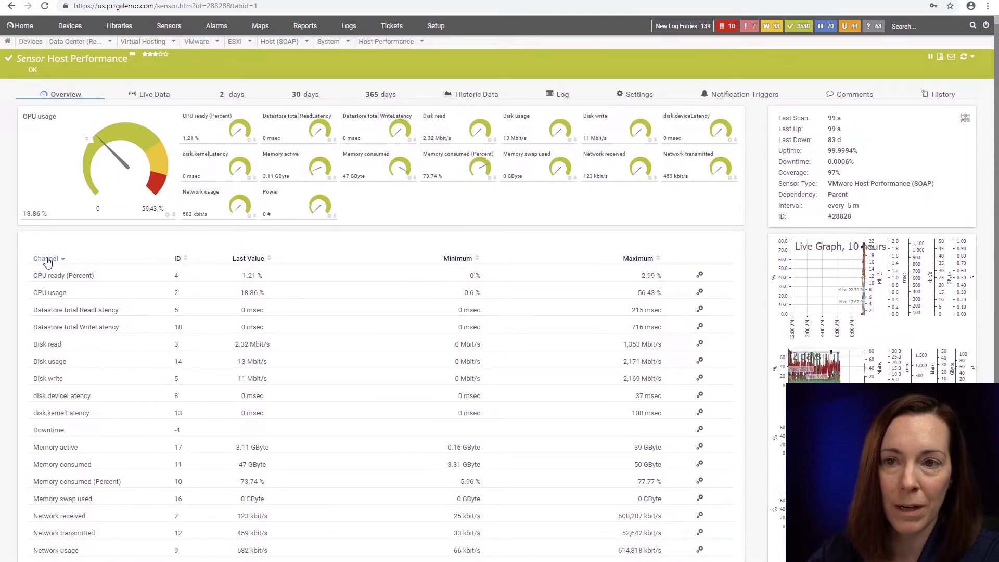
scroll(77, 266, down, 2)
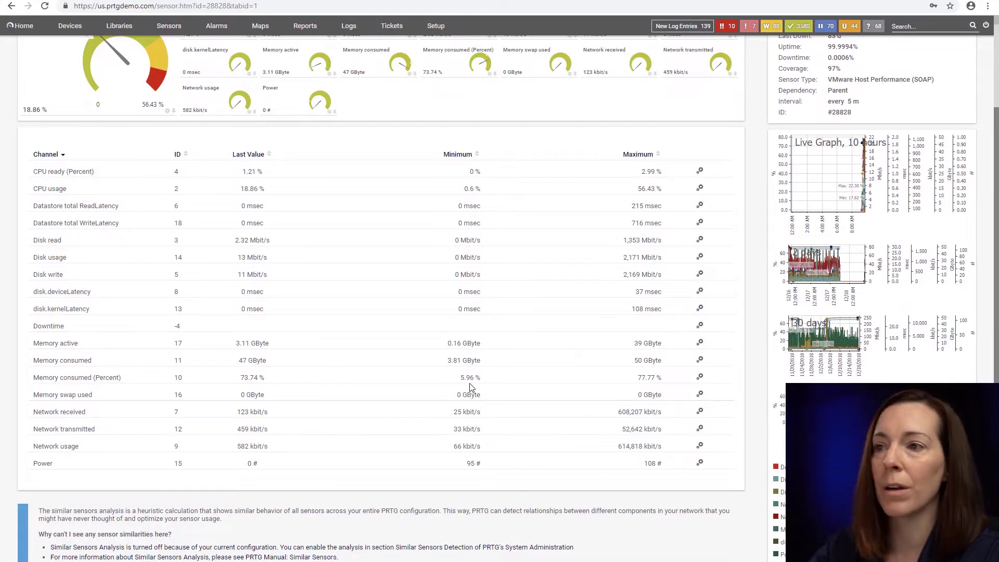
scroll(752, 266, up, 3)
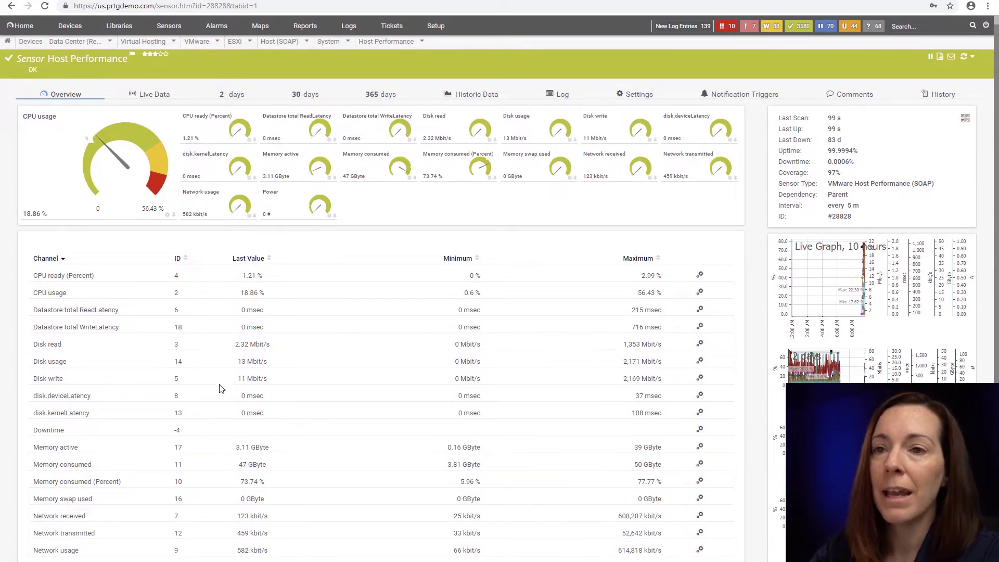
mouse_move(126, 141)
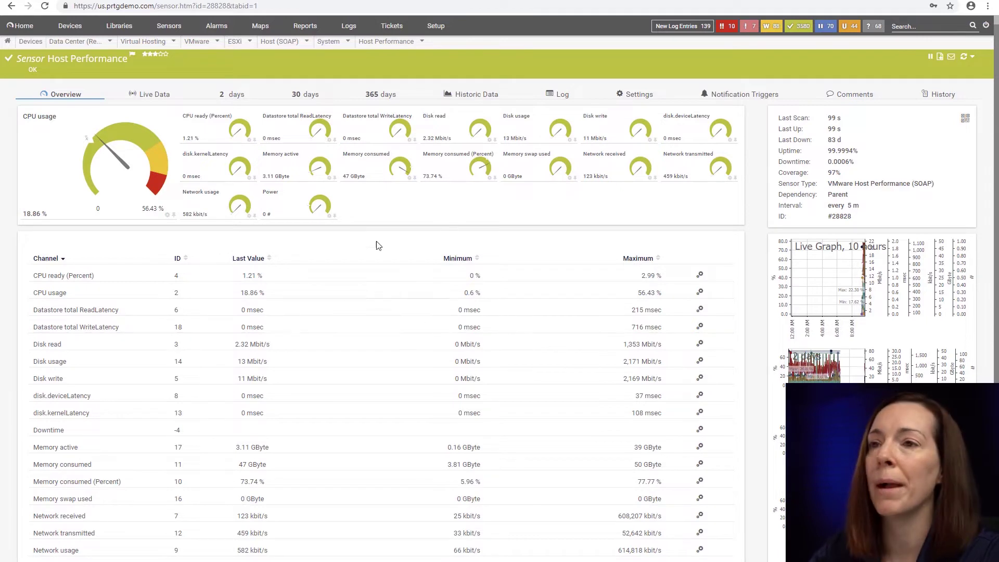
- Return to the device tree and open the esxipresales [Hardware Status] sensor in the Host (SOAP) group
click(11, 6)
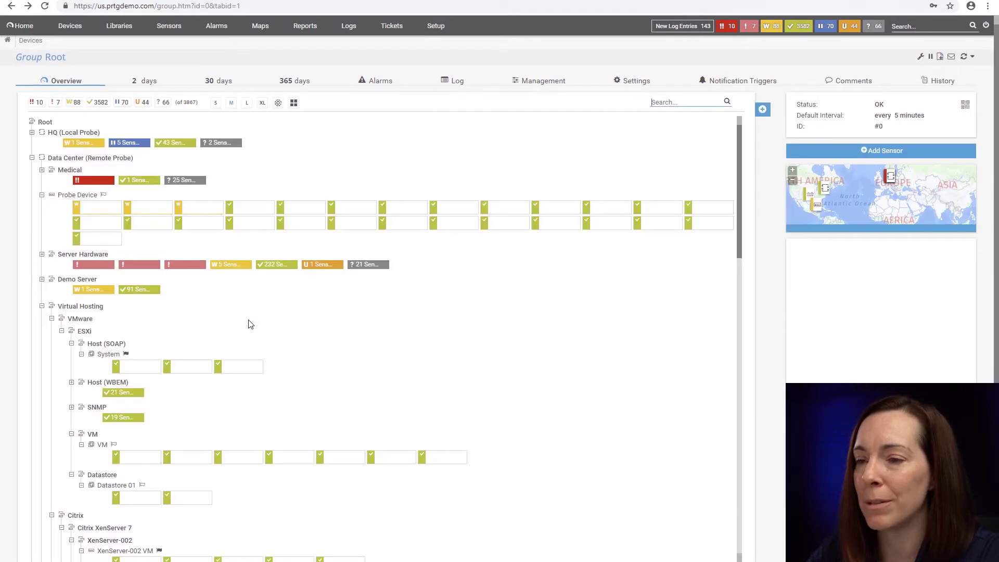
scroll(563, 354, down, 2)
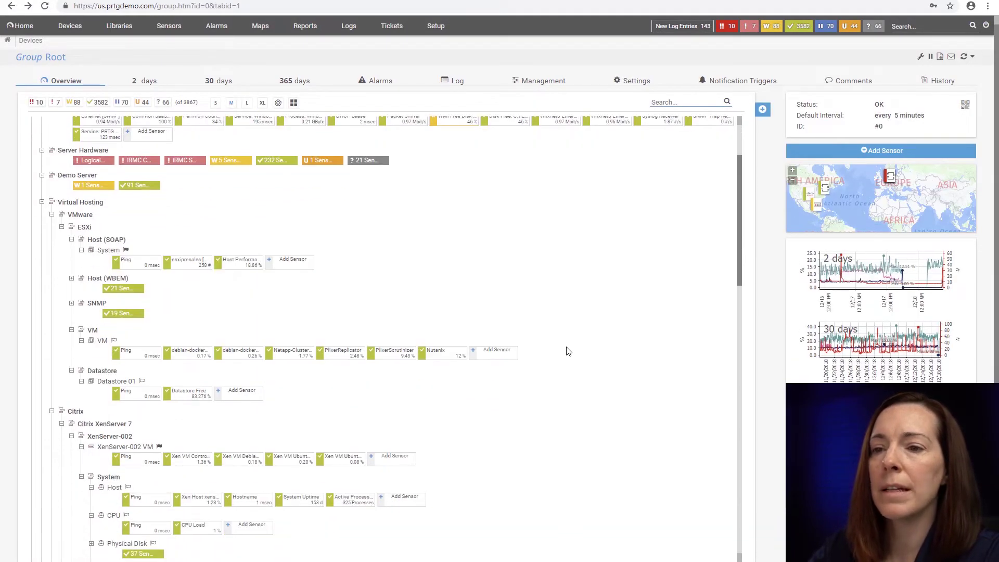
scroll(594, 258, down, 2)
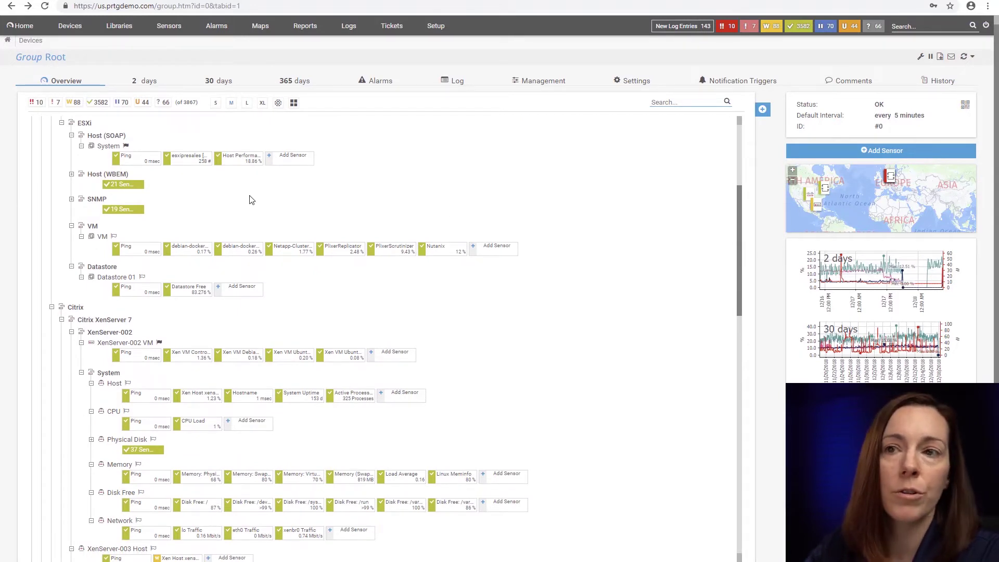
click(182, 159)
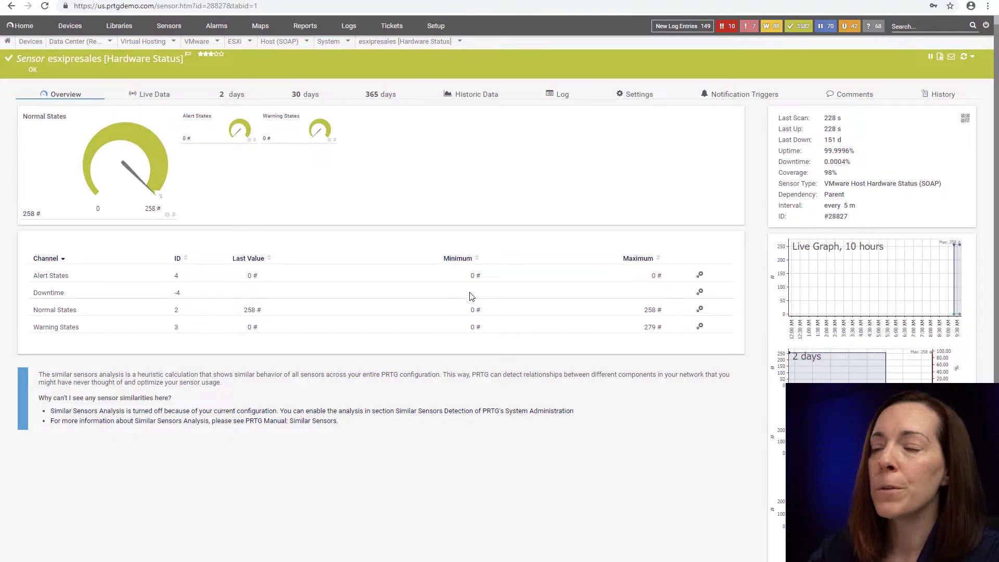
- Inspect the hardware status sensor's type and the settings of its Normal States channel, closing the channel settings without saving
drag(825, 183, 945, 185)
click(605, 184)
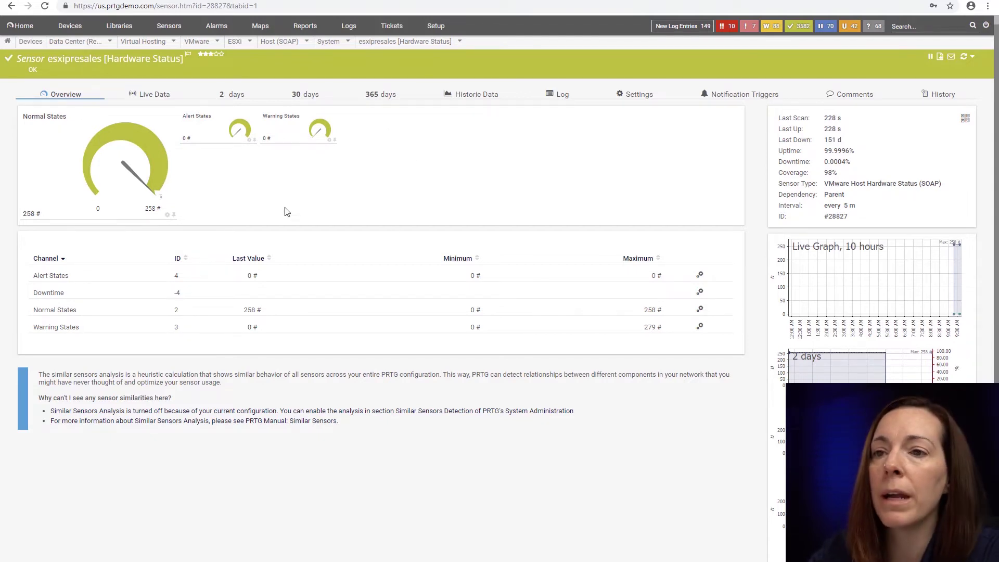
mouse_move(139, 209)
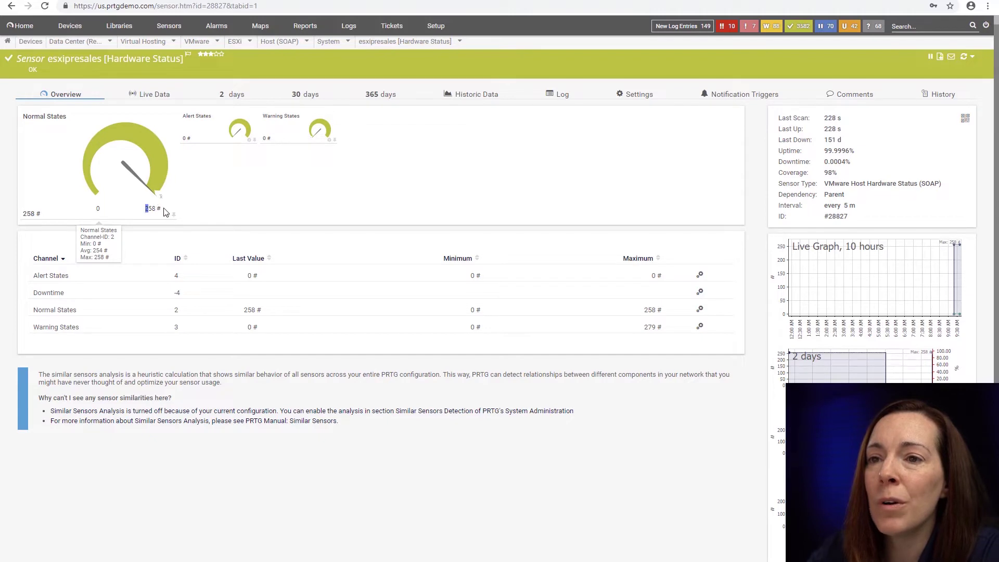
click(164, 208)
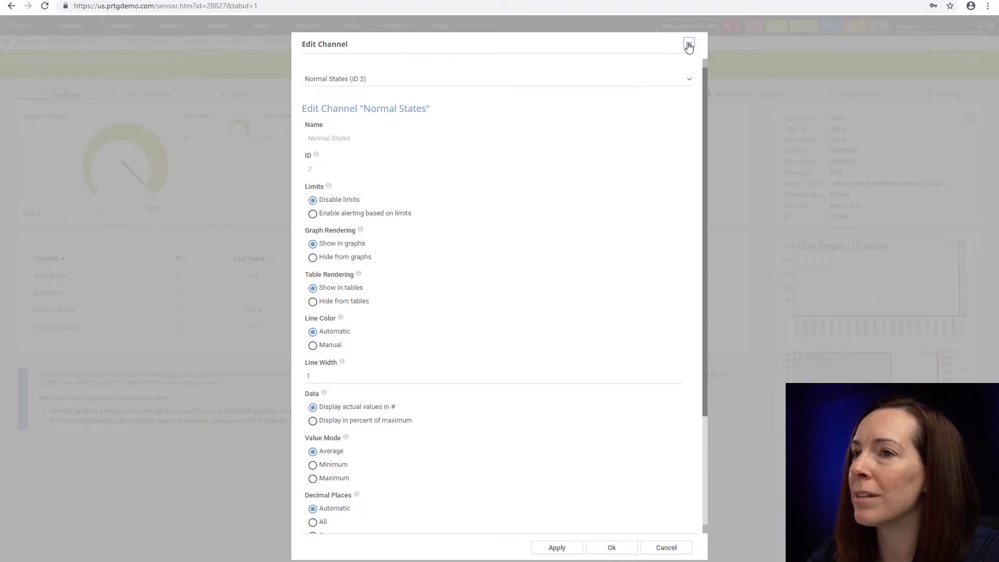
click(689, 44)
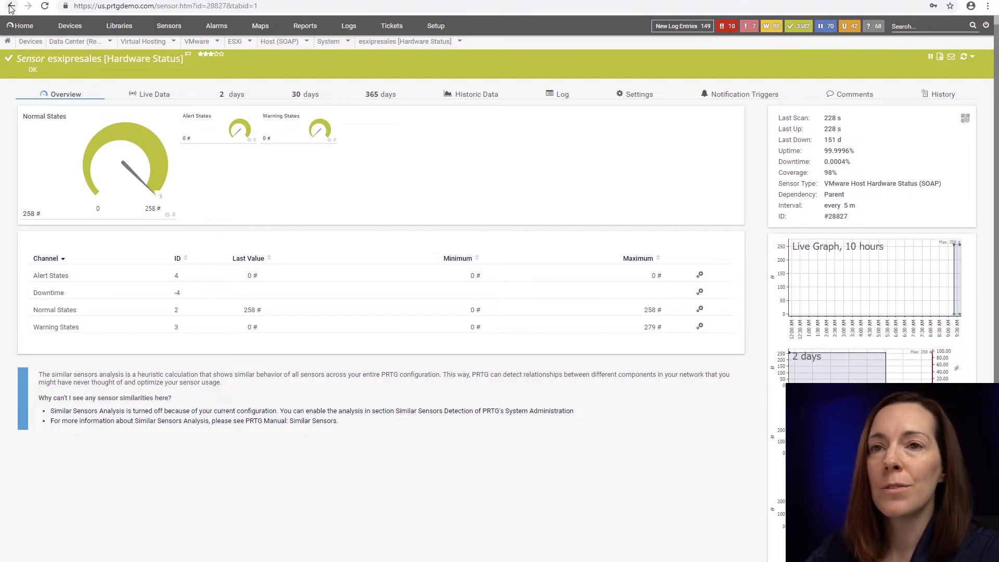
- Go back to the device tree and expand the Host (WBEM) group under ESXi
click(70, 25)
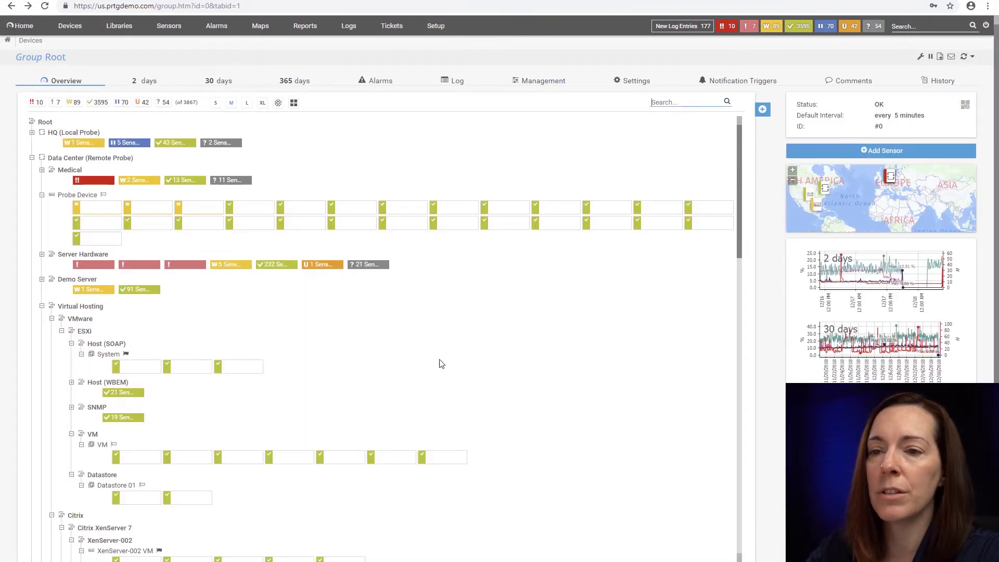
scroll(566, 356, down, 1)
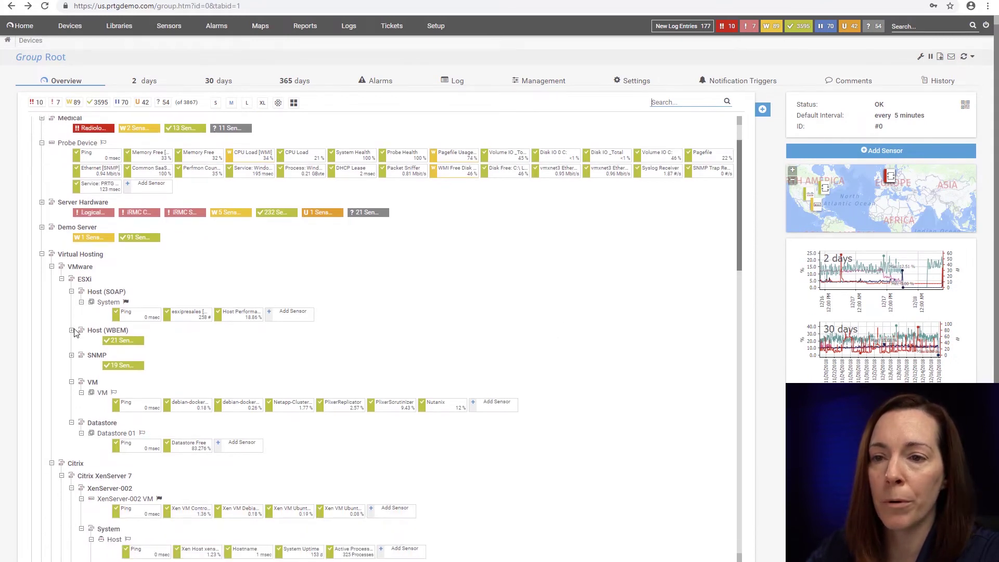
click(71, 330)
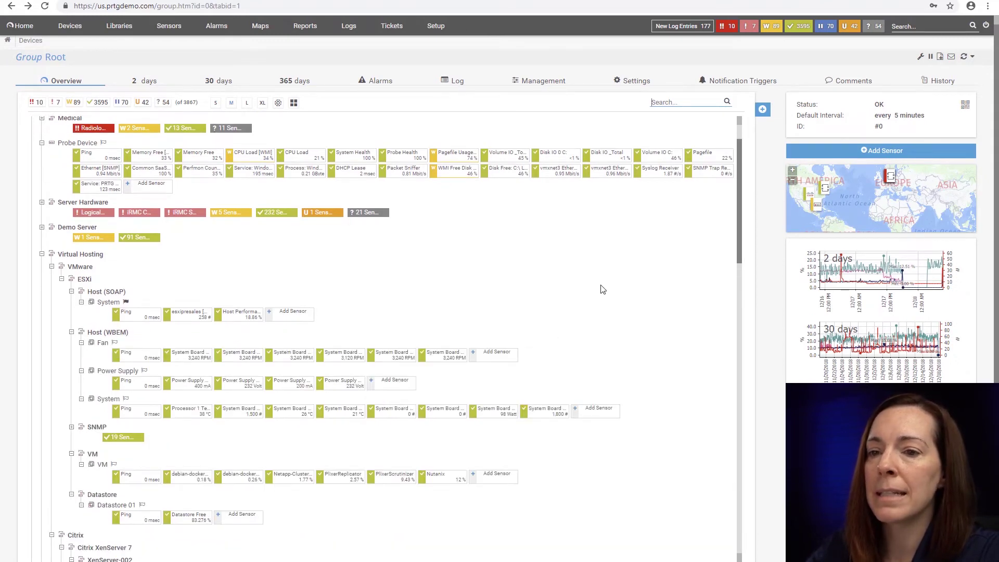
- Open the System Board 1 Fan4 sensor of the Fan device in the Host (WBEM) group
scroll(609, 290, down, 1)
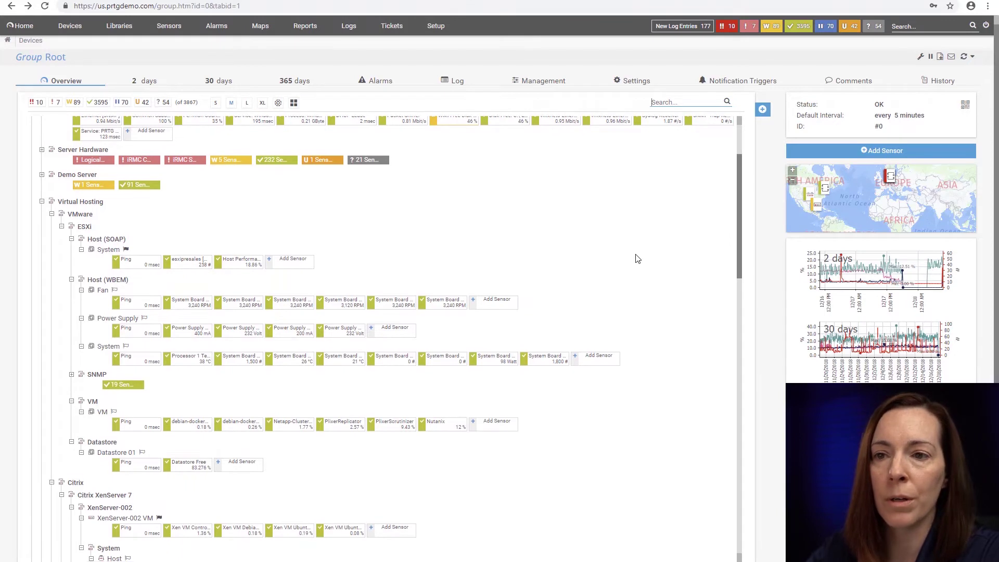
scroll(637, 253, down, 1)
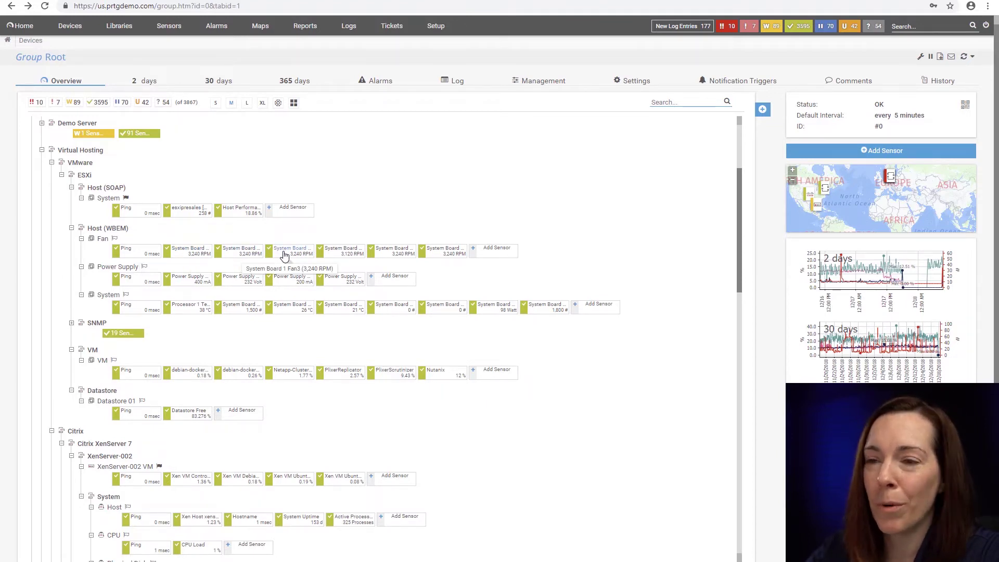
click(335, 255)
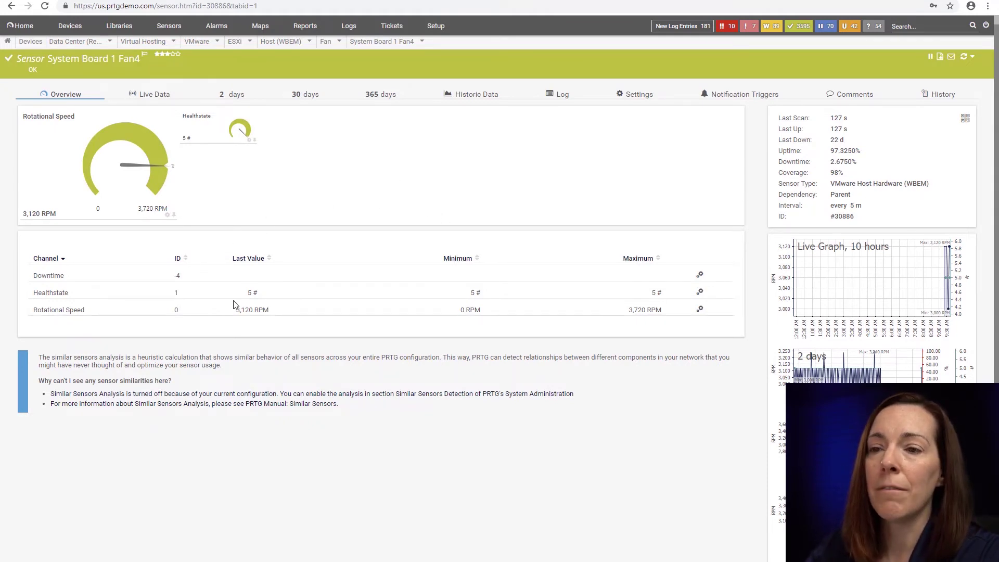
- Return to the device tree and open the Datastore Free sensor of the Datastore 01 device
click(11, 7)
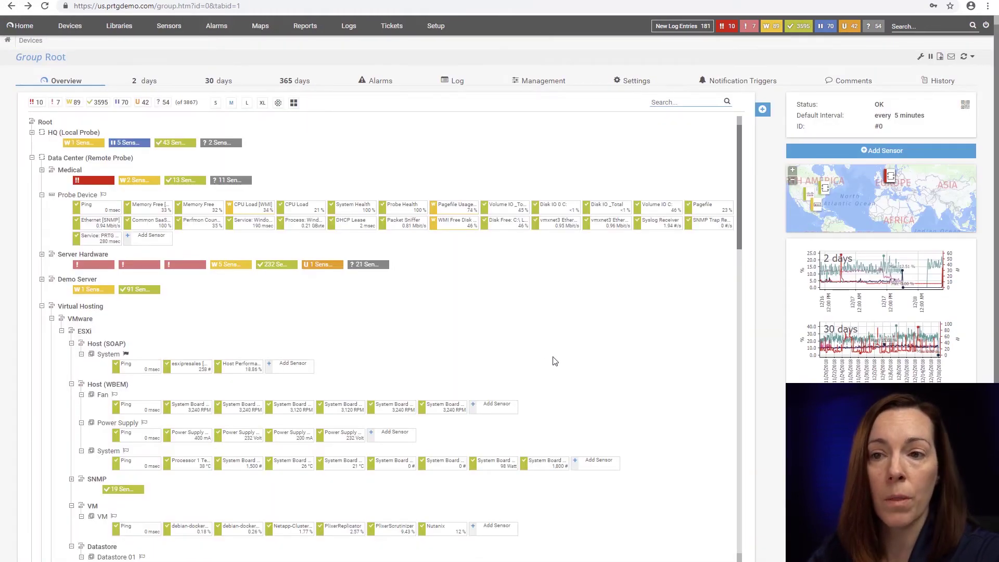
scroll(584, 334, down, 2)
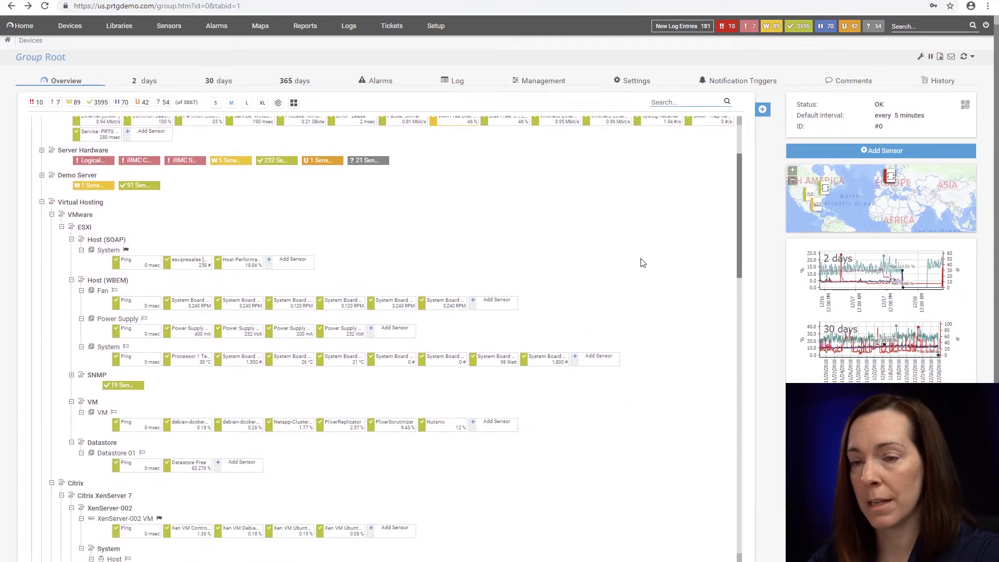
scroll(645, 262, down, 1)
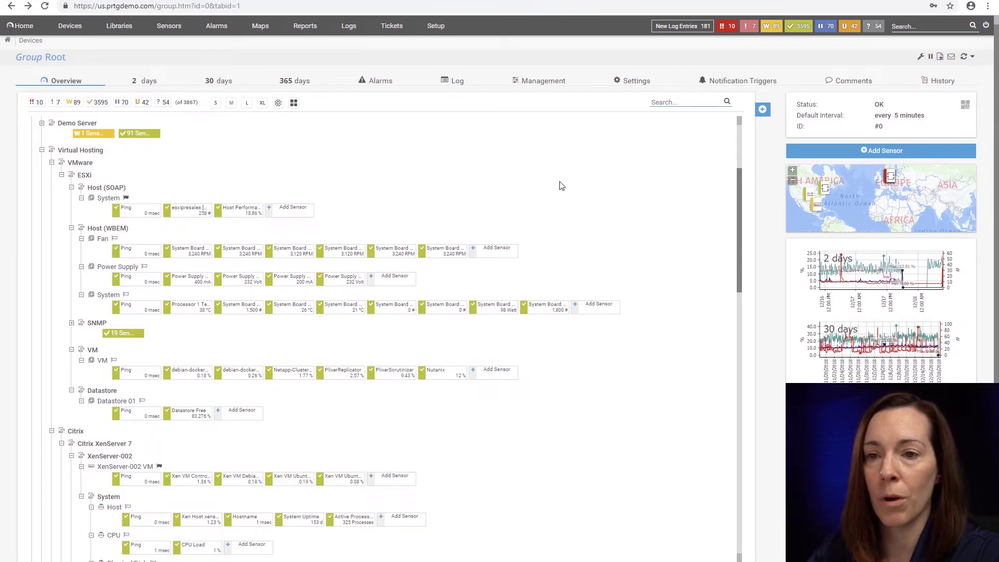
scroll(664, 418, down, 2)
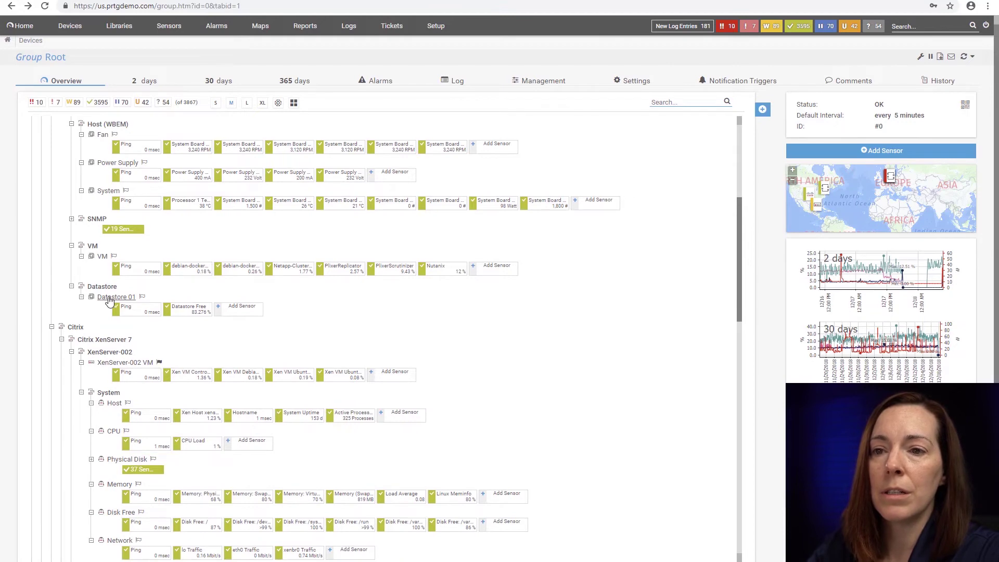
click(190, 311)
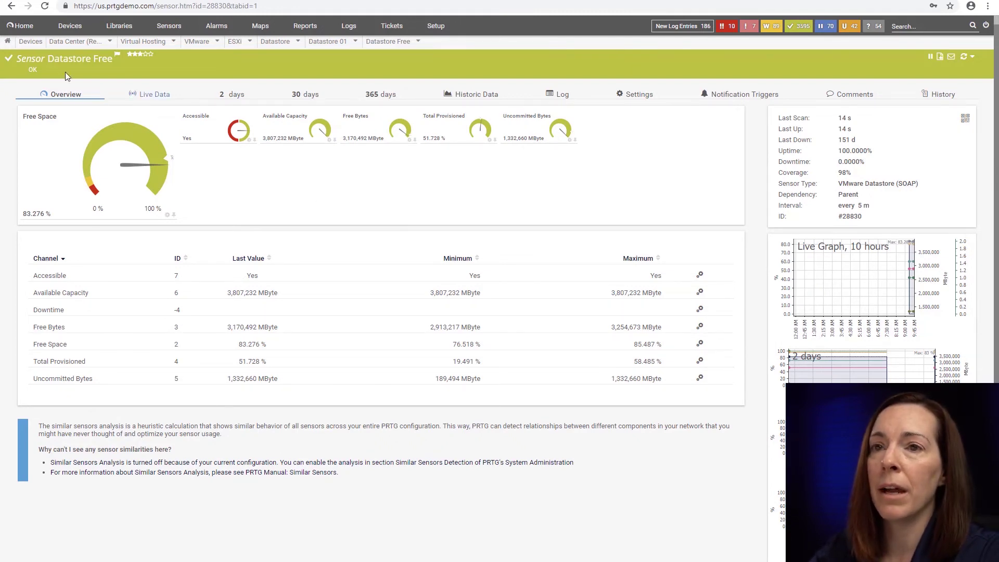
- Return to the device tree and open the debian-docker01 sensor of the VM device under ESXi
click(11, 7)
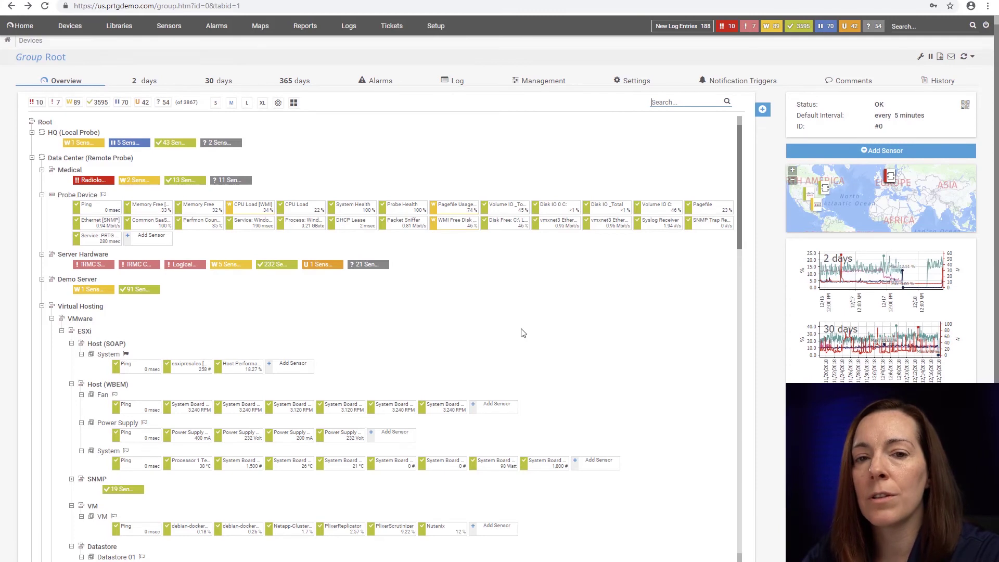
scroll(526, 329, down, 1)
scroll(638, 373, down, 1)
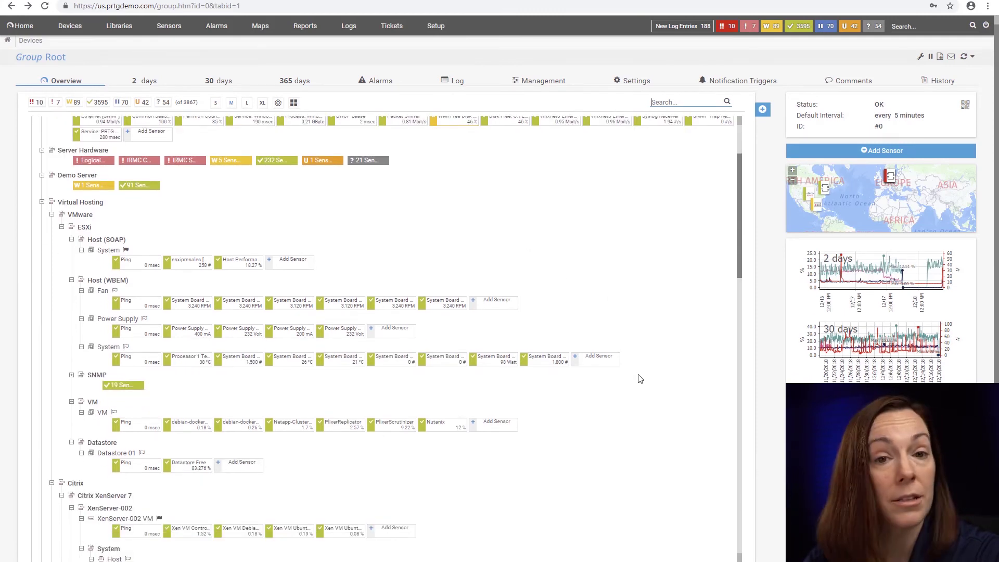
scroll(641, 407, down, 1)
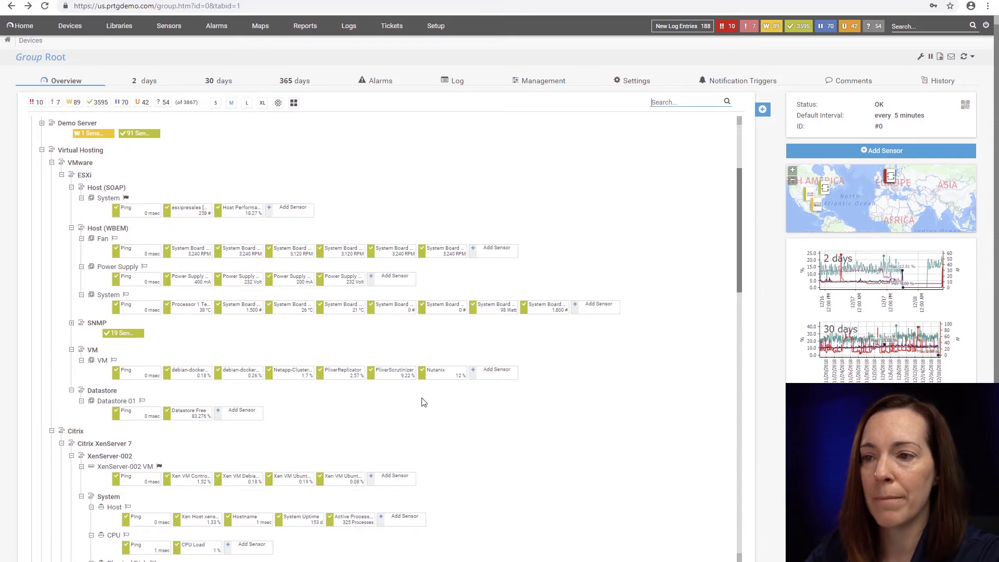
click(180, 376)
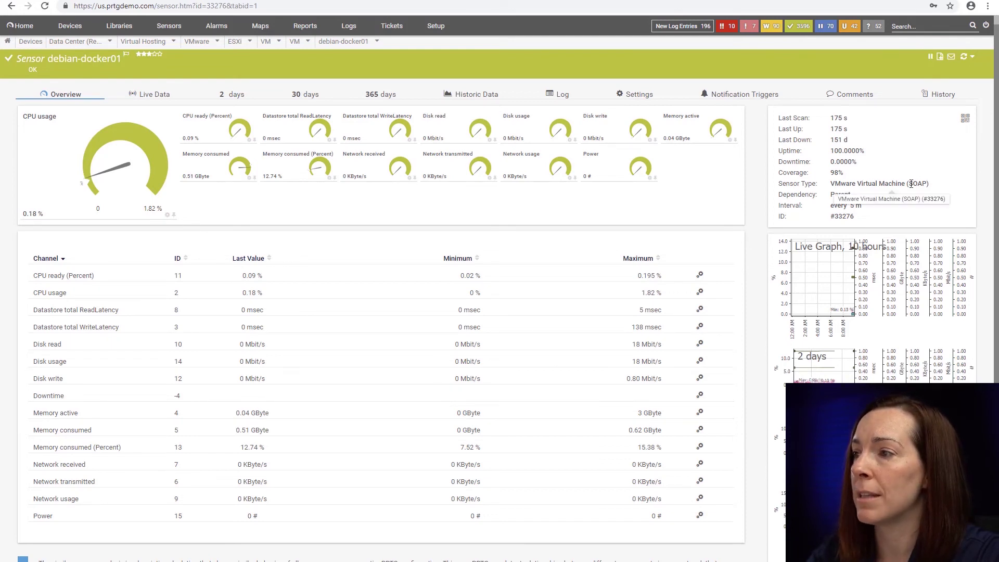
- Examine the debian-docker01 sensor's type and its complete list of channels
drag(831, 184, 927, 181)
click(688, 209)
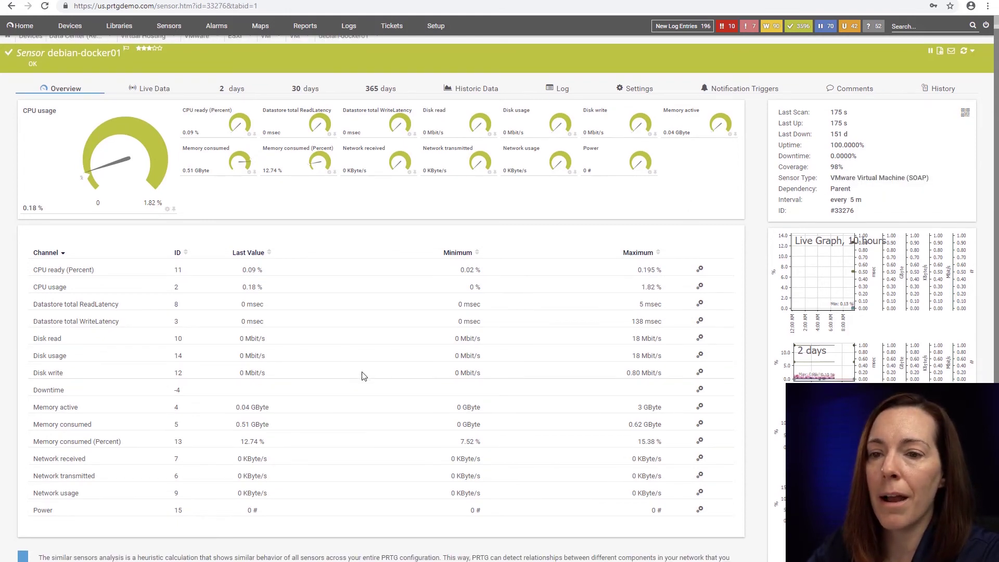
scroll(363, 376, down, 2)
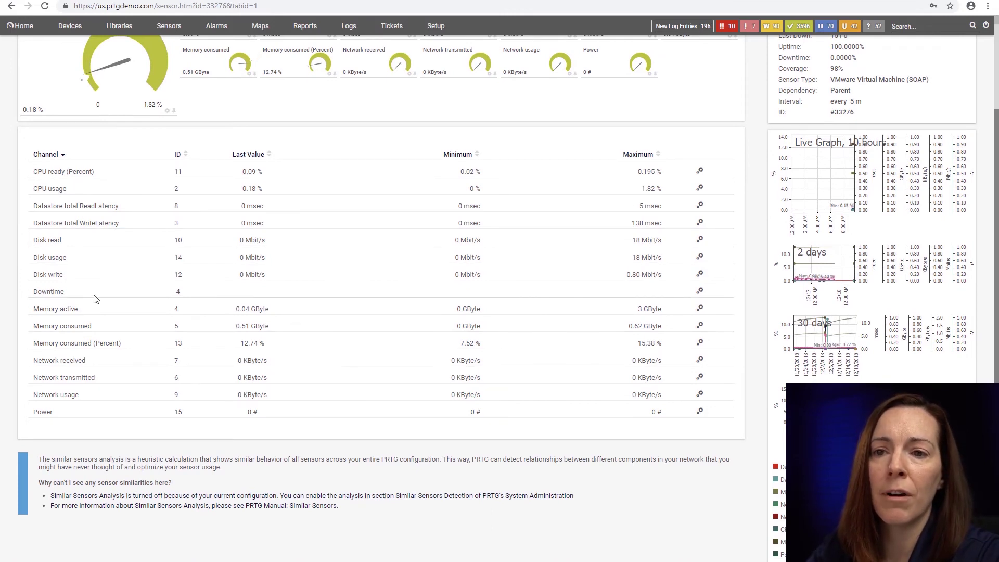
scroll(352, 327, up, 2)
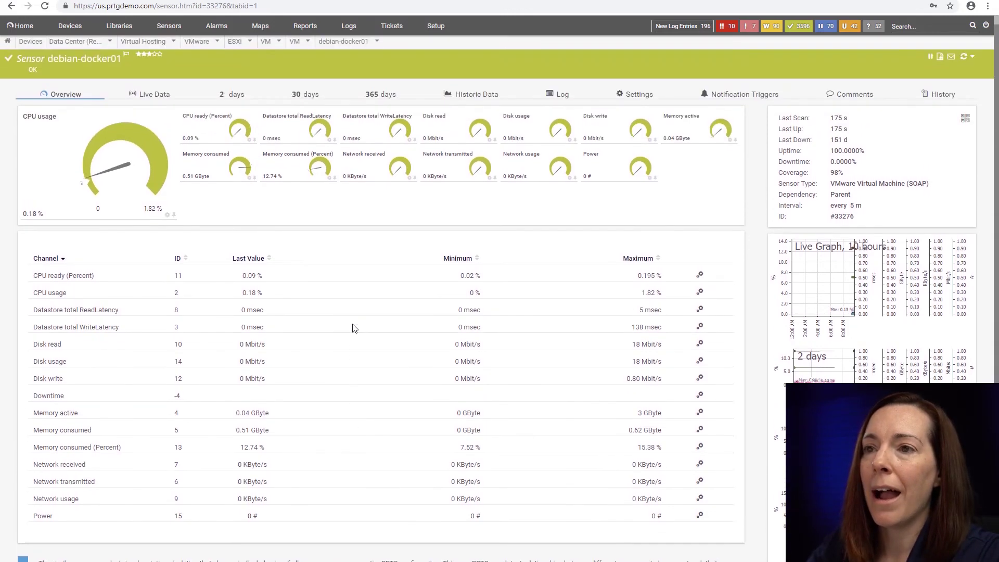